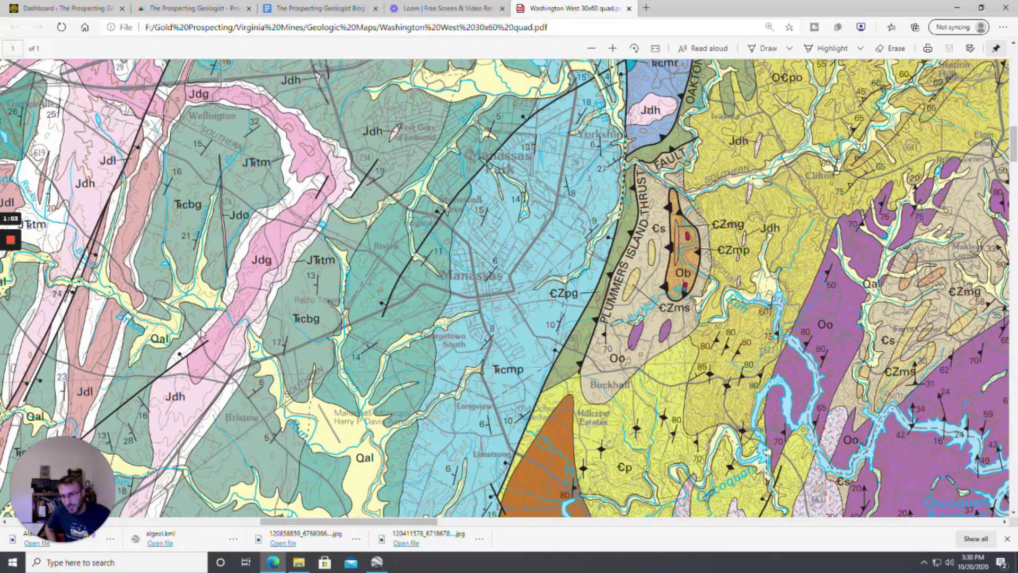
Move the geologic map view down and east to the Plummers Island Thrust and its dip symbols.
scroll(386, 243, down, 2)
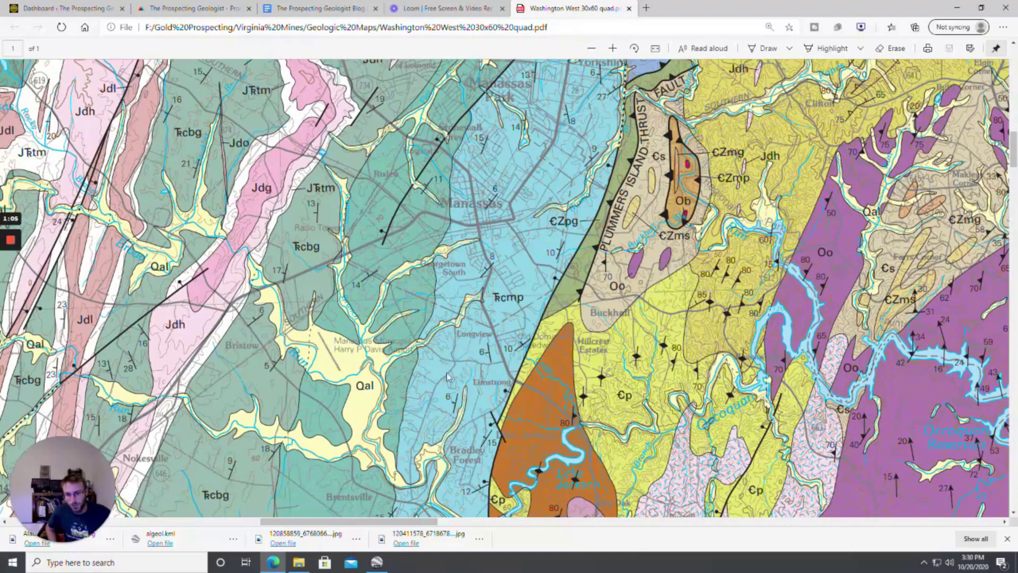
drag(428, 522, 496, 525)
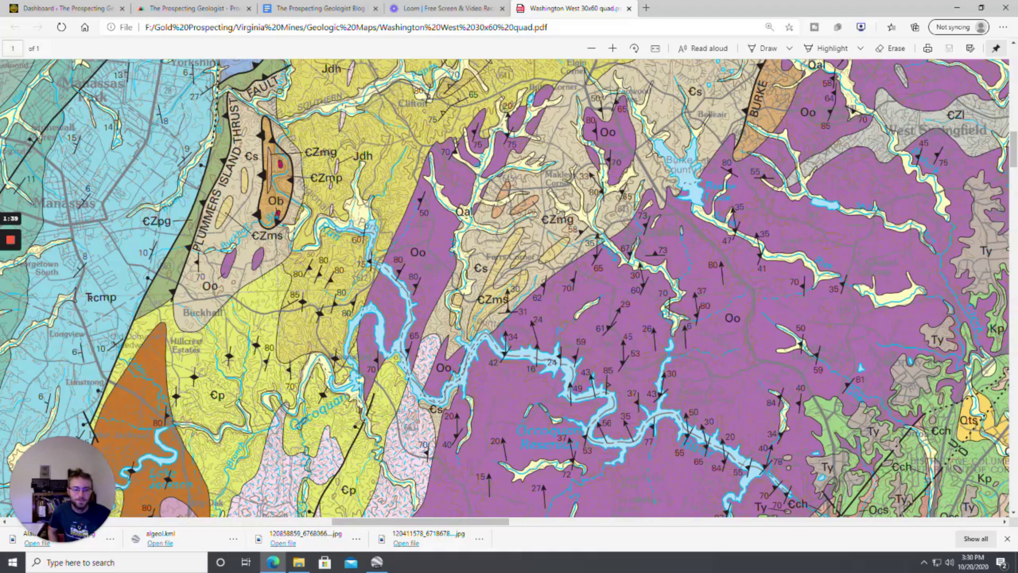
Pan the geologic map west to Bull Run and Centreville north of Manassas, then return to Google Earth Pro.
scroll(509, 289, down, 3)
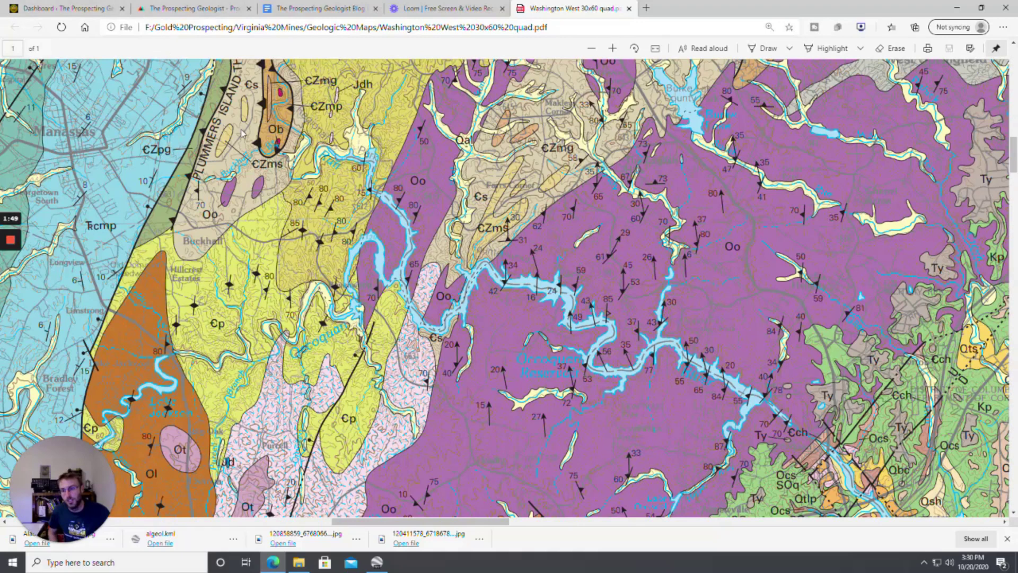
scroll(351, 246, up, 6)
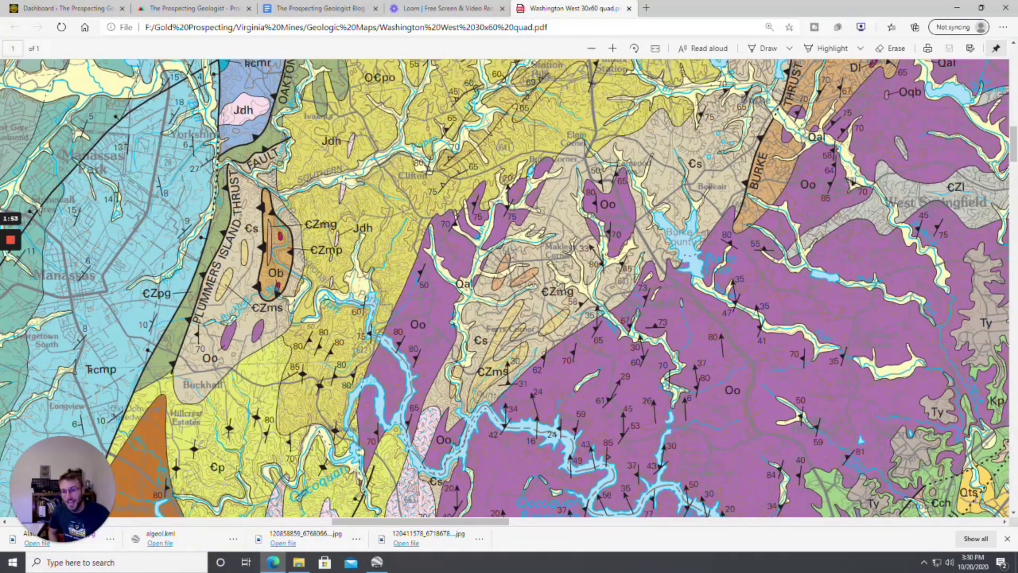
scroll(280, 133, up, 3)
scroll(288, 212, up, 6)
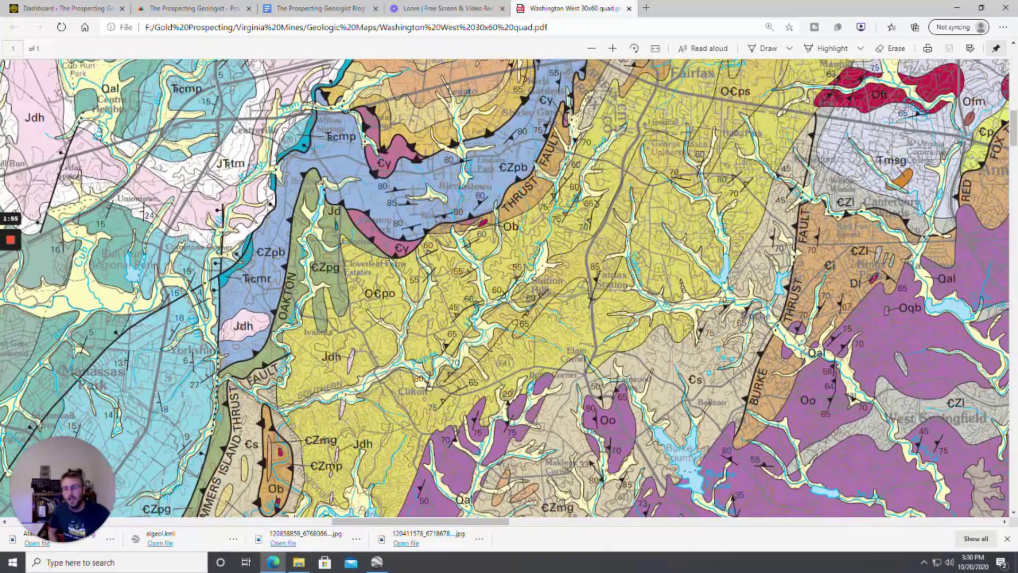
scroll(609, 114, down, 15)
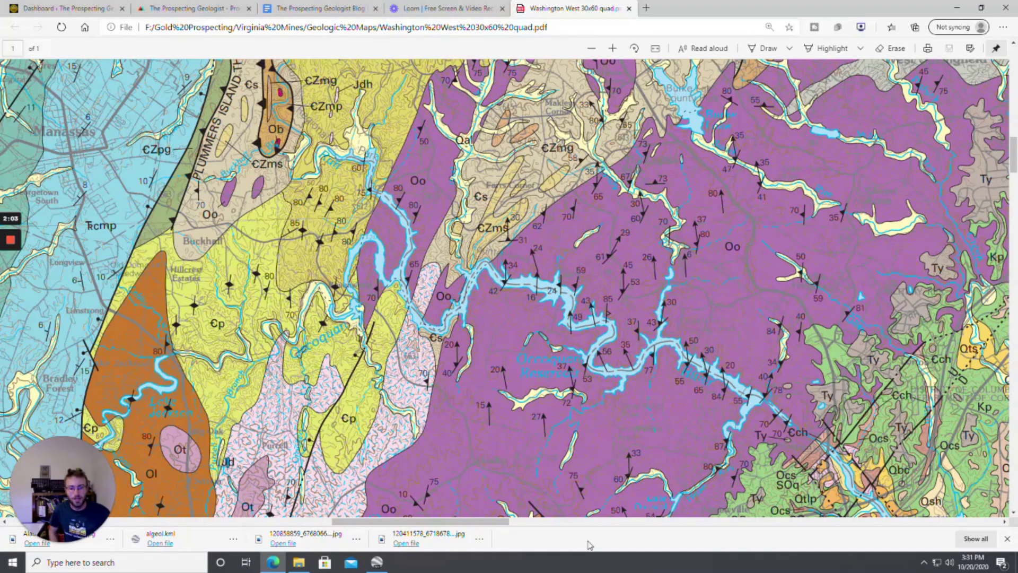
drag(498, 523, 399, 523)
scroll(504, 268, up, 5)
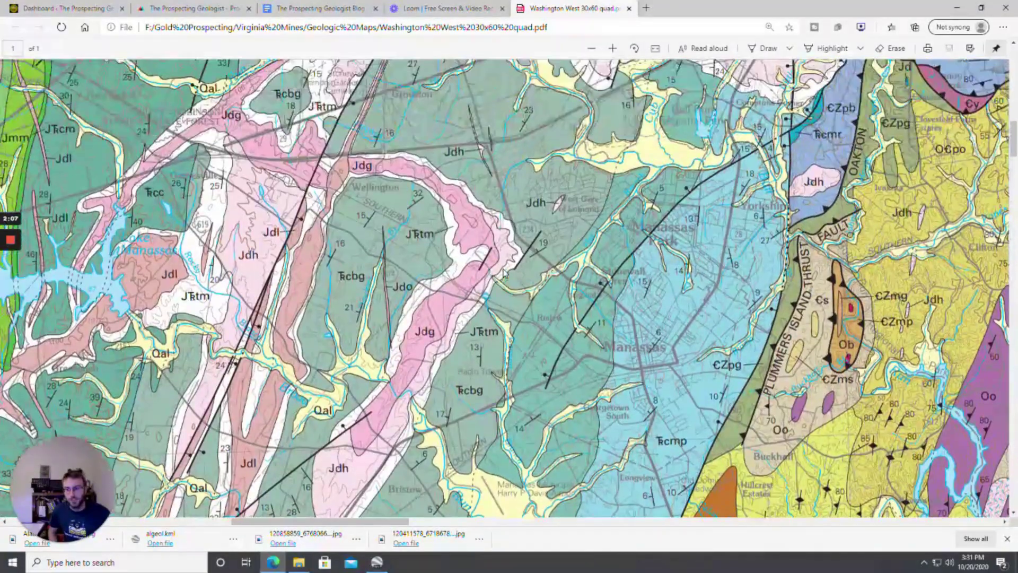
scroll(497, 254, up, 3)
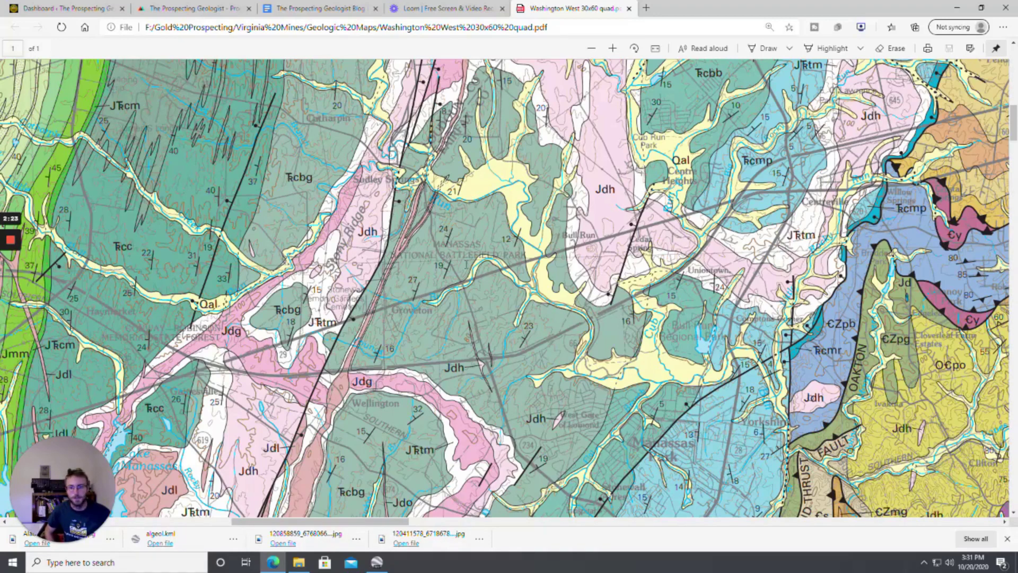
mouse_move(13, 245)
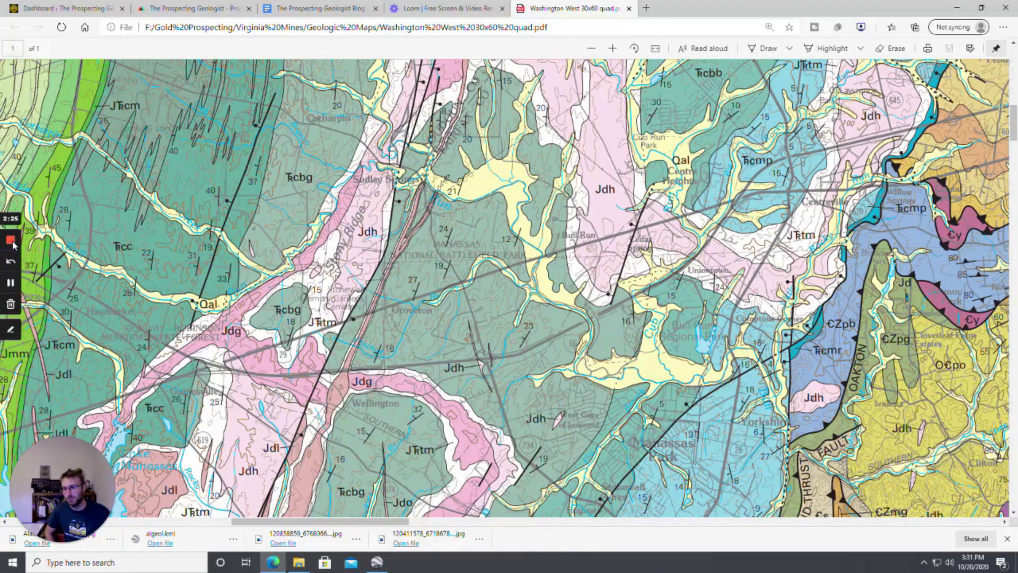
click(12, 242)
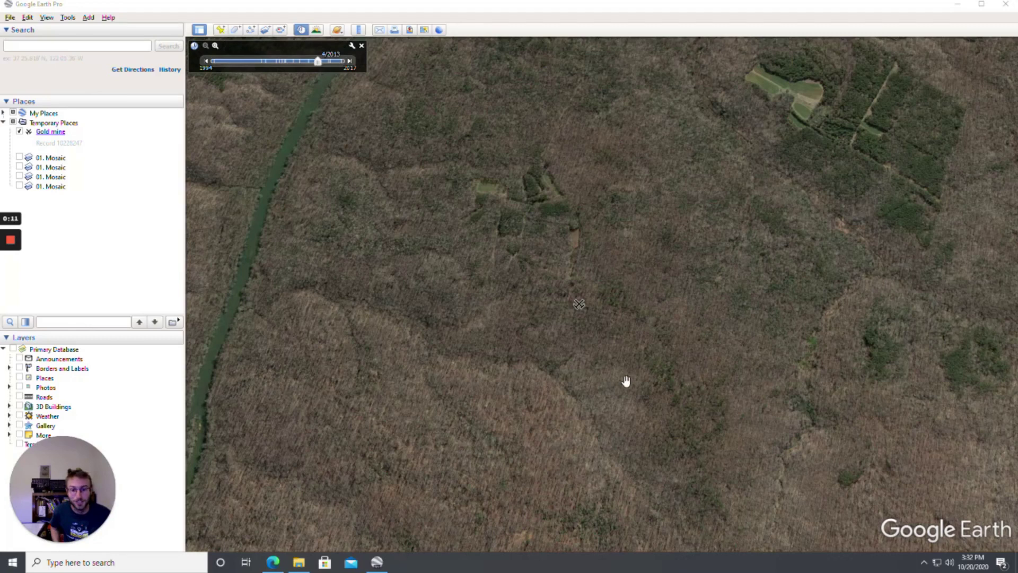
Pan and zoom the April 2013 imagery to frame the wooded ground around the Gold mine placemark.
drag(620, 378, 626, 383)
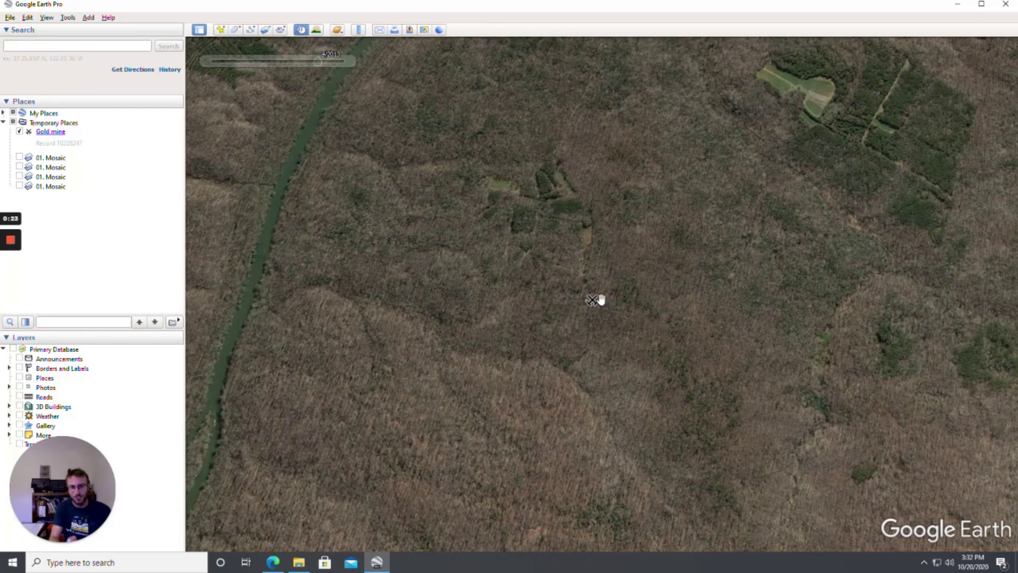
drag(577, 346, 561, 321)
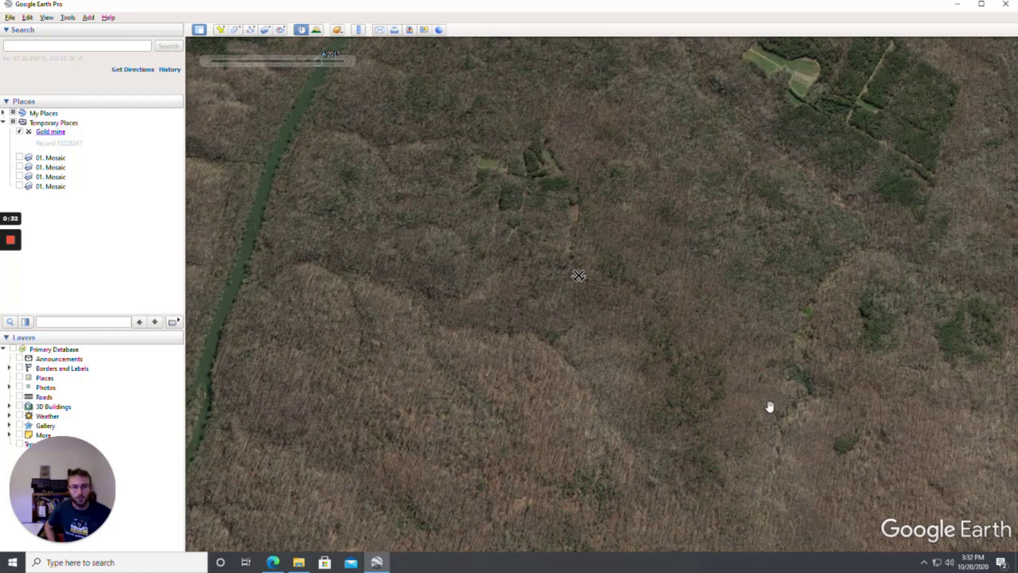
scroll(769, 404, down, 1)
drag(704, 353, 742, 379)
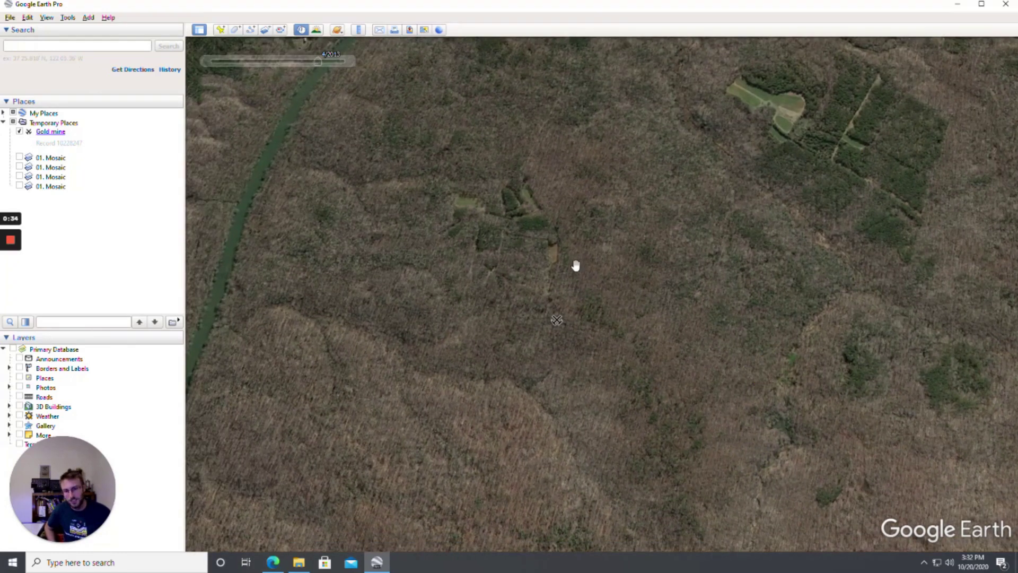
drag(558, 347, 561, 339)
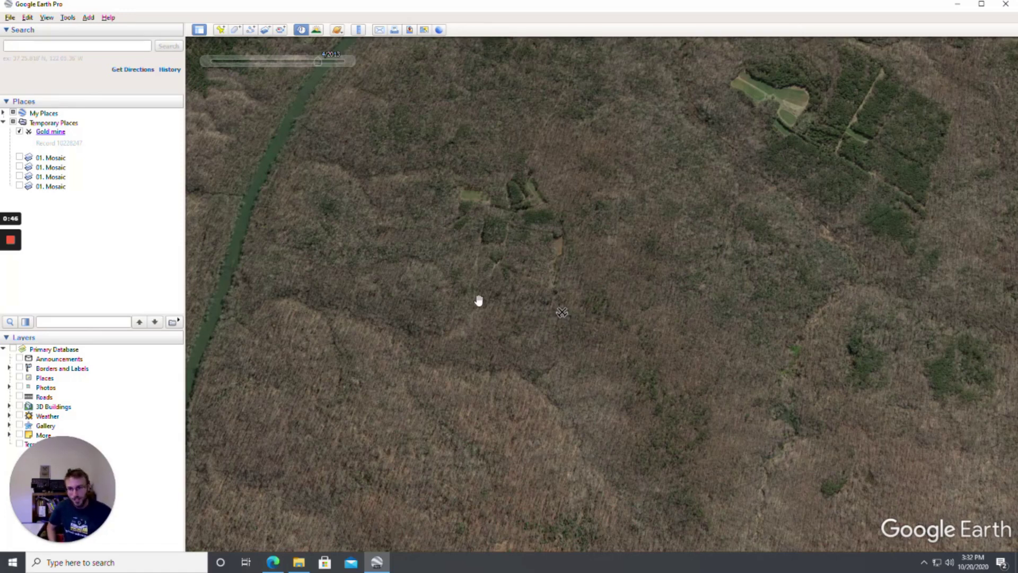
Open and close the Gold mine placemark's balloon, then pan and zoom in closer on the mine.
click(560, 316)
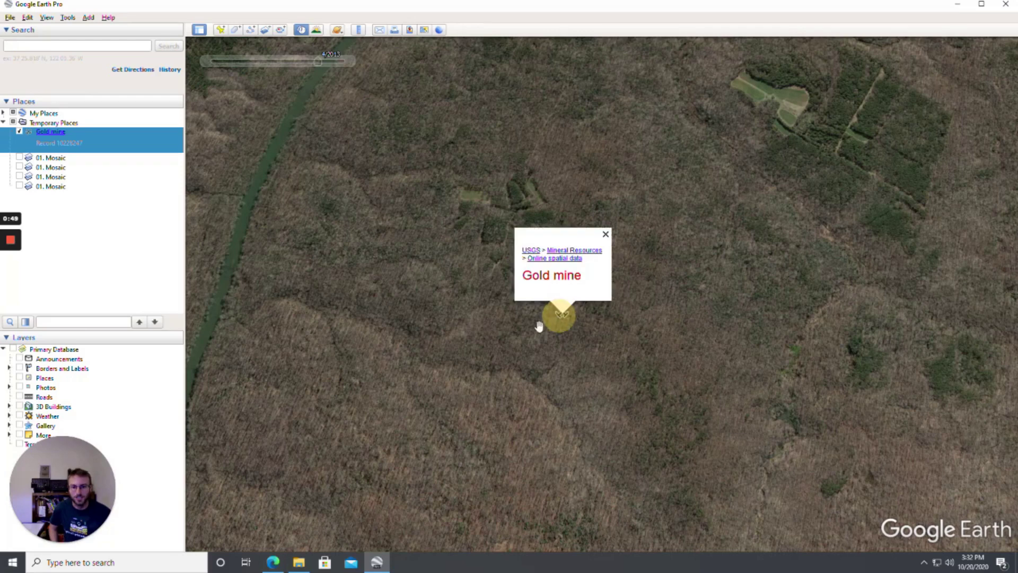
click(606, 234)
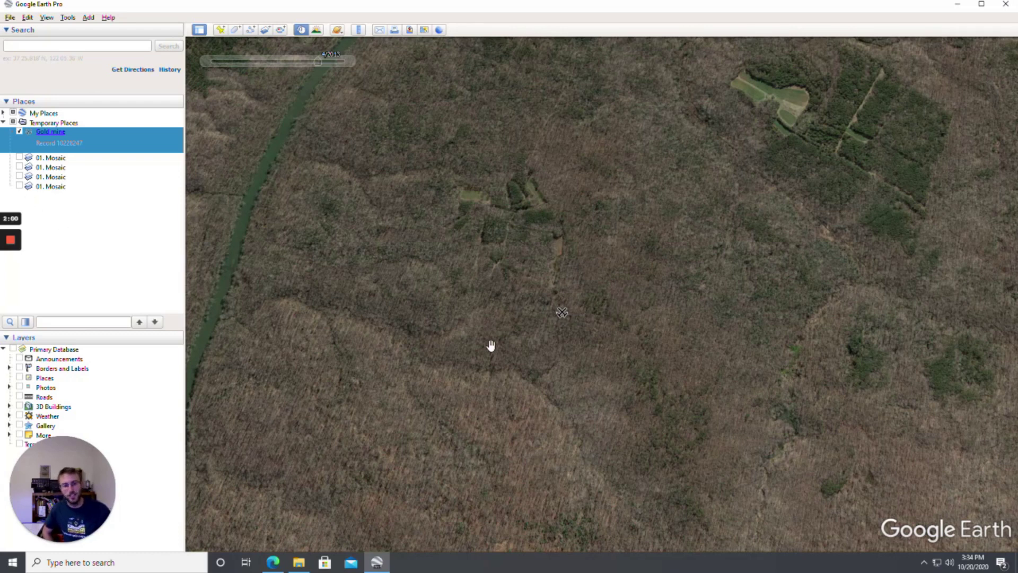
drag(508, 352, 507, 341)
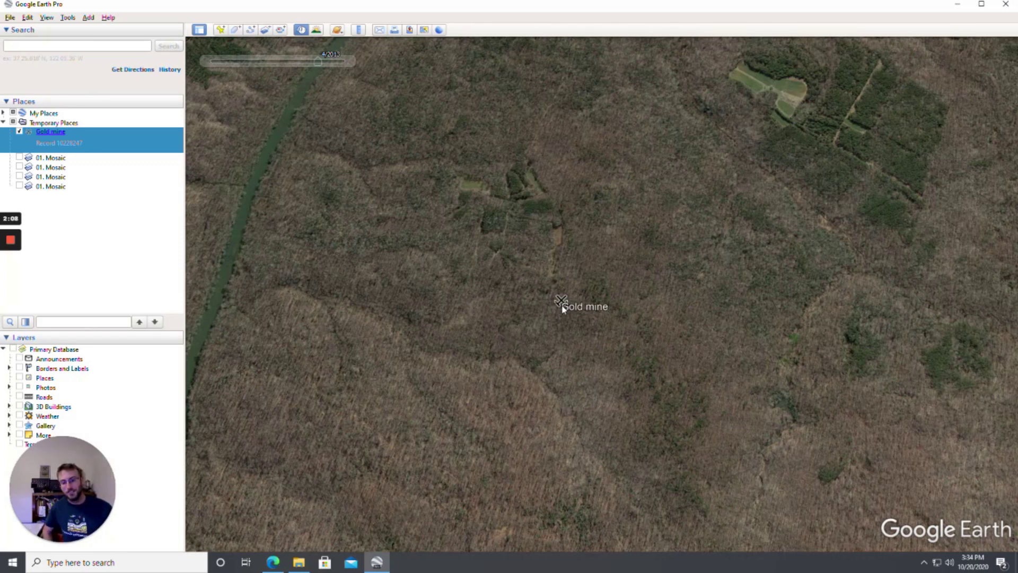
drag(562, 308, 553, 332)
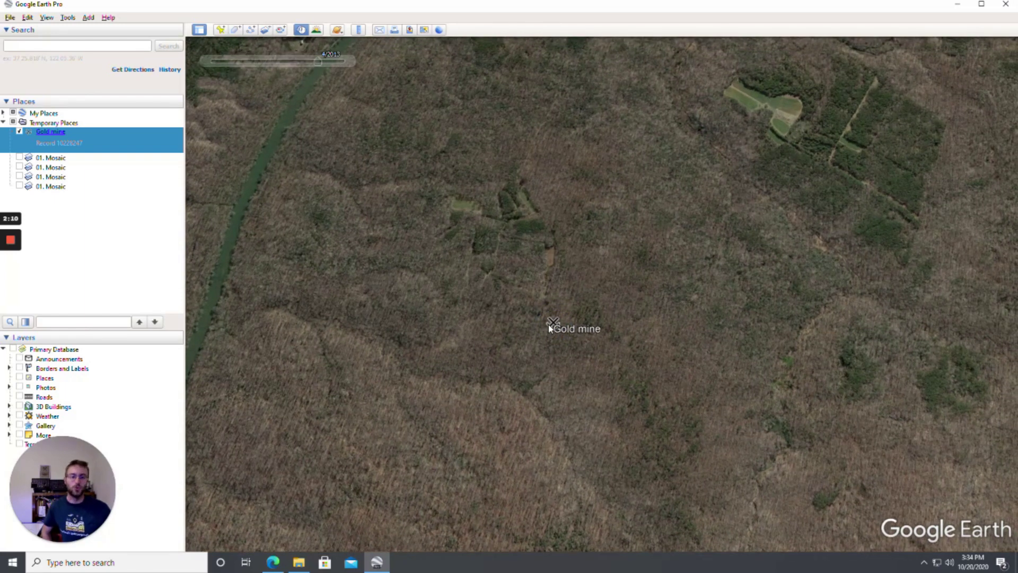
drag(624, 342, 573, 302)
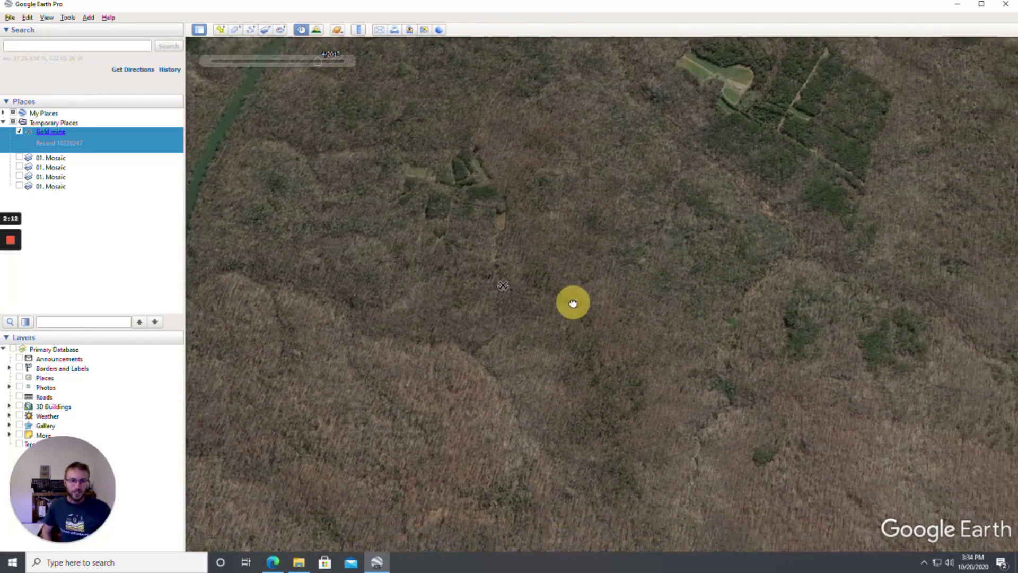
scroll(583, 307, up, 2)
click(652, 338)
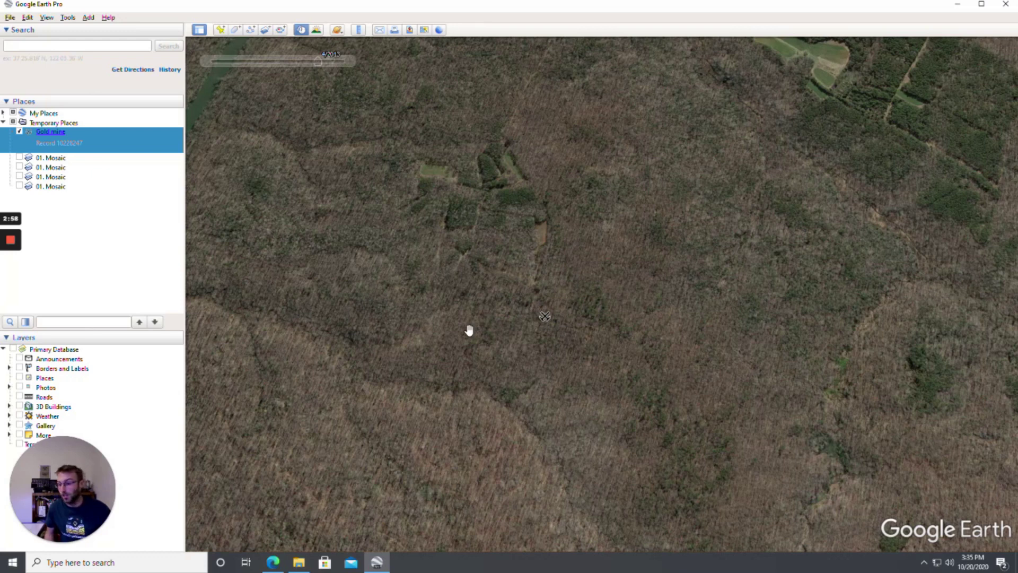
Turn on all four 01. Mosaic shaded-relief LiDAR overlays.
click(19, 158)
click(19, 167)
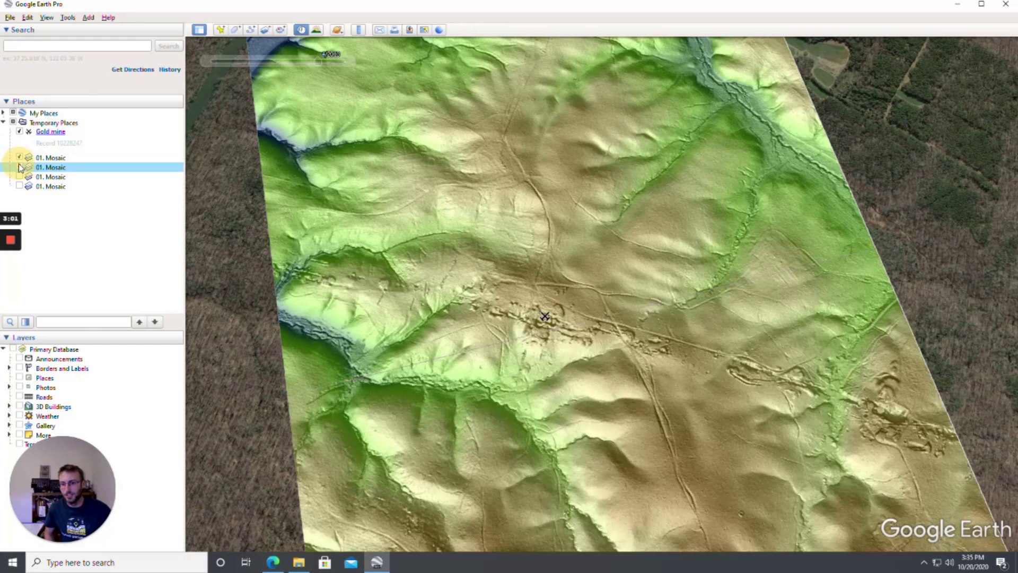
click(19, 176)
click(19, 186)
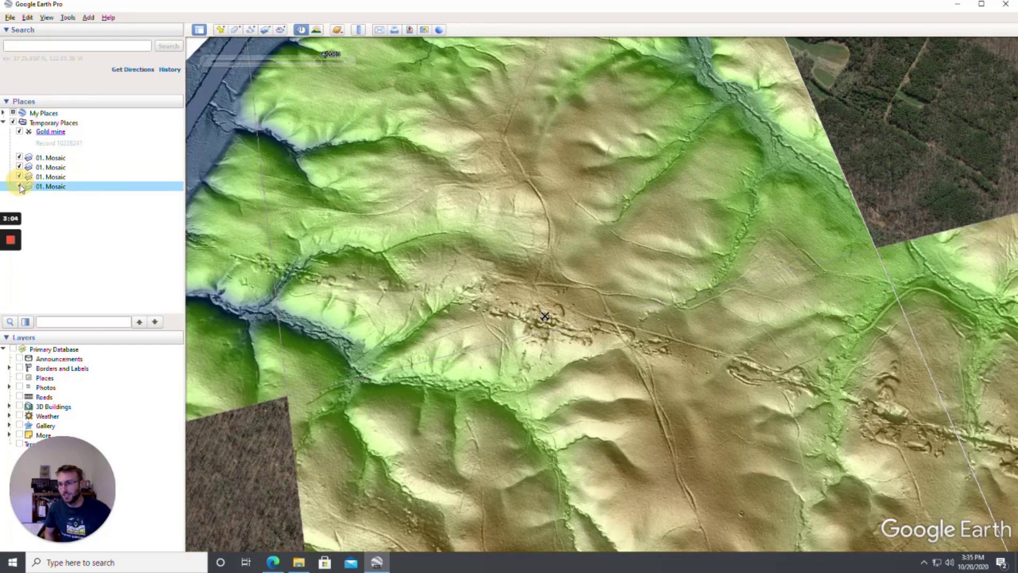
Pan the LiDAR mosaic up and left to survey the terrain around the Gold mine.
drag(598, 431, 606, 418)
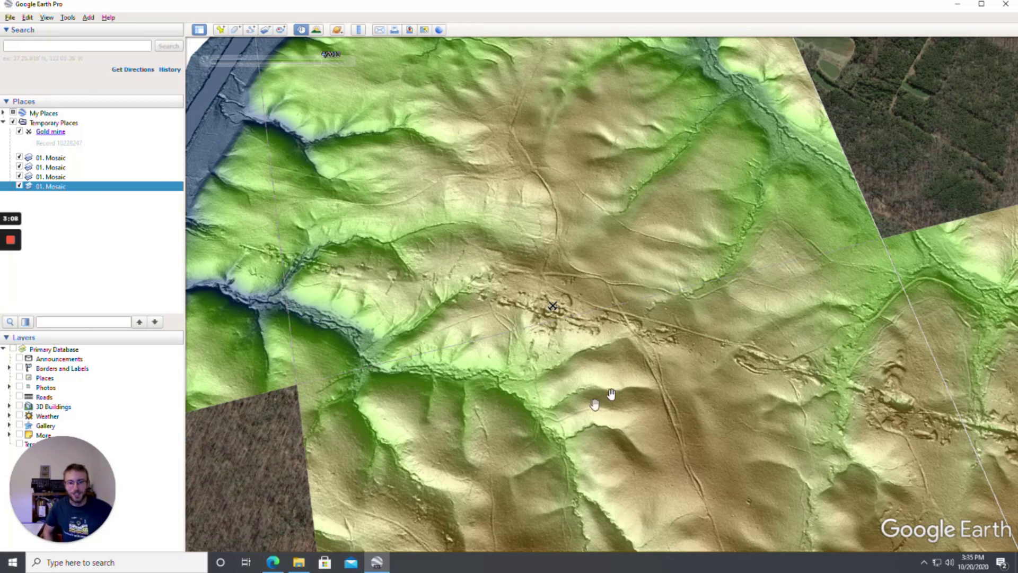
drag(594, 405, 568, 310)
scroll(568, 310, up, 3)
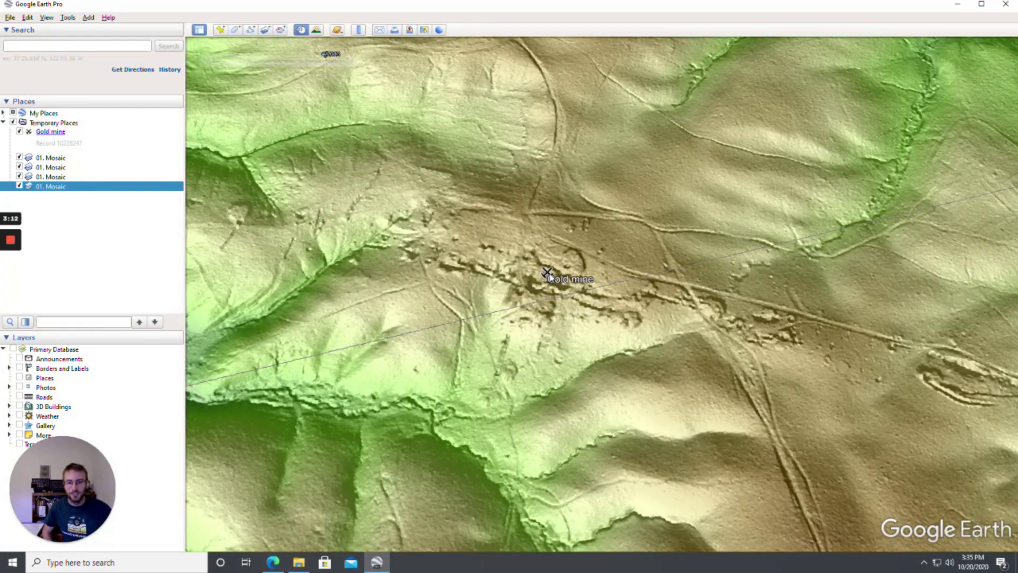
scroll(549, 276, down, 3)
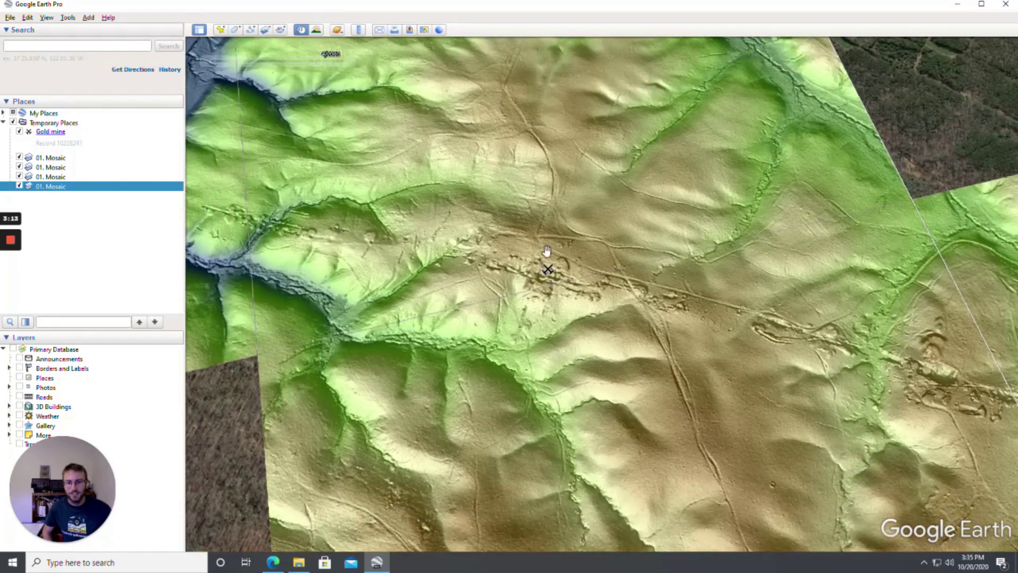
scroll(680, 335, down, 2)
mouse_move(682, 352)
mouse_down()
mouse_move(596, 317)
mouse_move(576, 321)
mouse_up()
scroll(511, 276, up, 3)
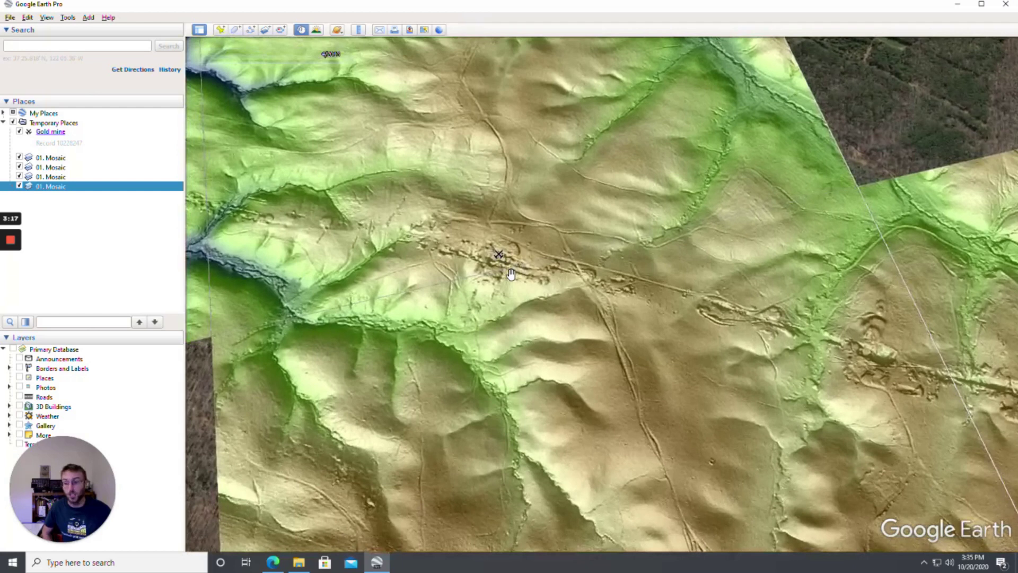
Reframe the mosaic with the mine workings below centre, then zoom in north of the mine.
drag(449, 293, 472, 302)
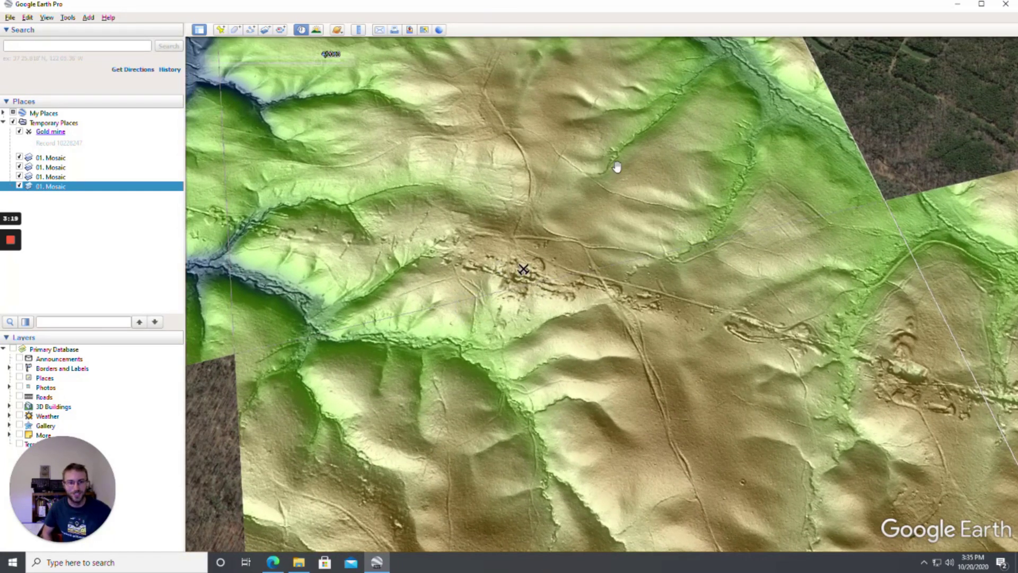
drag(615, 165, 626, 198)
mouse_move(530, 297)
mouse_down()
mouse_move(545, 375)
mouse_move(707, 176)
mouse_move(758, 193)
mouse_up()
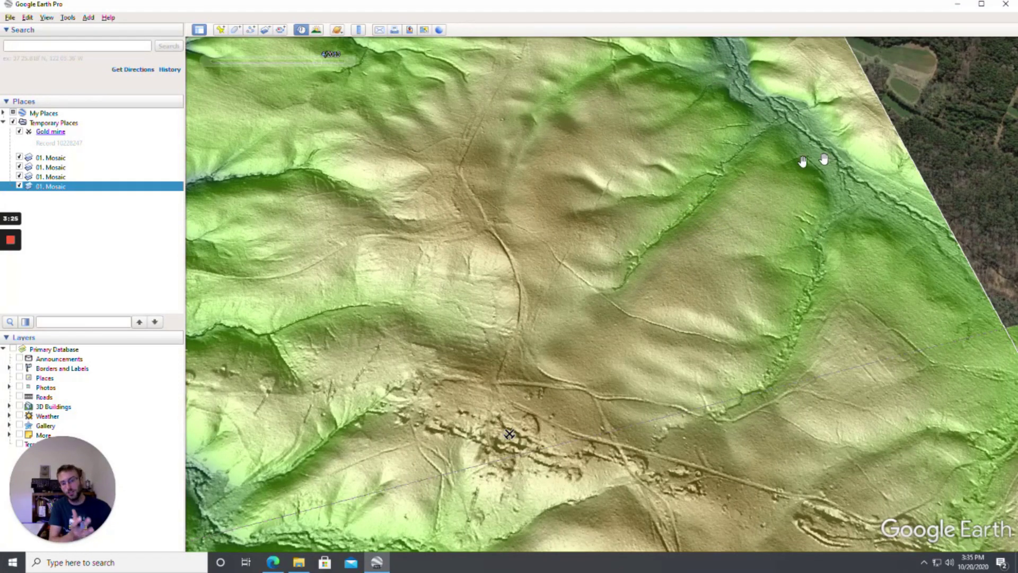
mouse_move(803, 161)
mouse_down()
mouse_move(734, 154)
mouse_move(682, 273)
mouse_up()
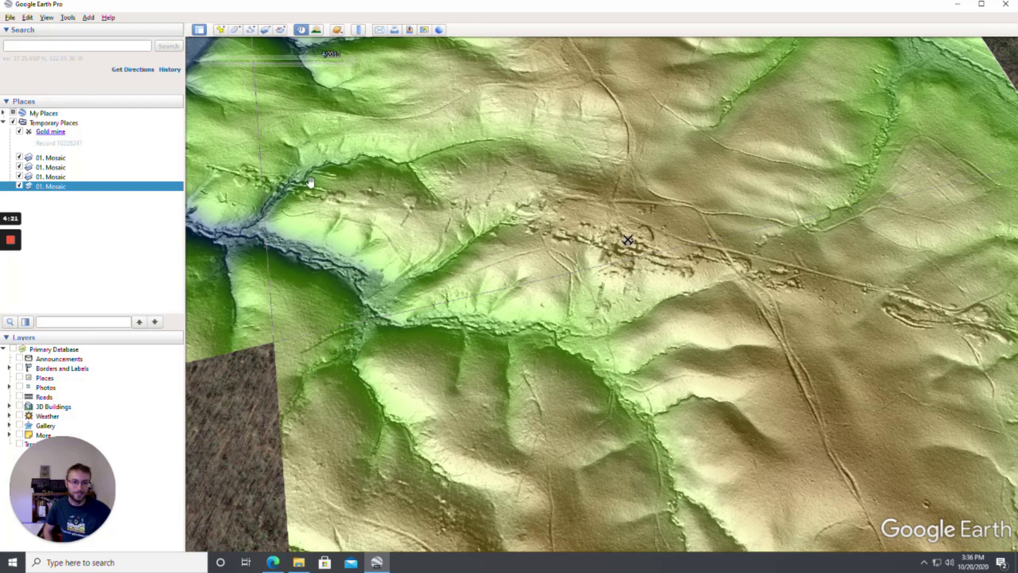
mouse_move(882, 364)
mouse_down()
mouse_move(763, 336)
mouse_move(873, 352)
mouse_up()
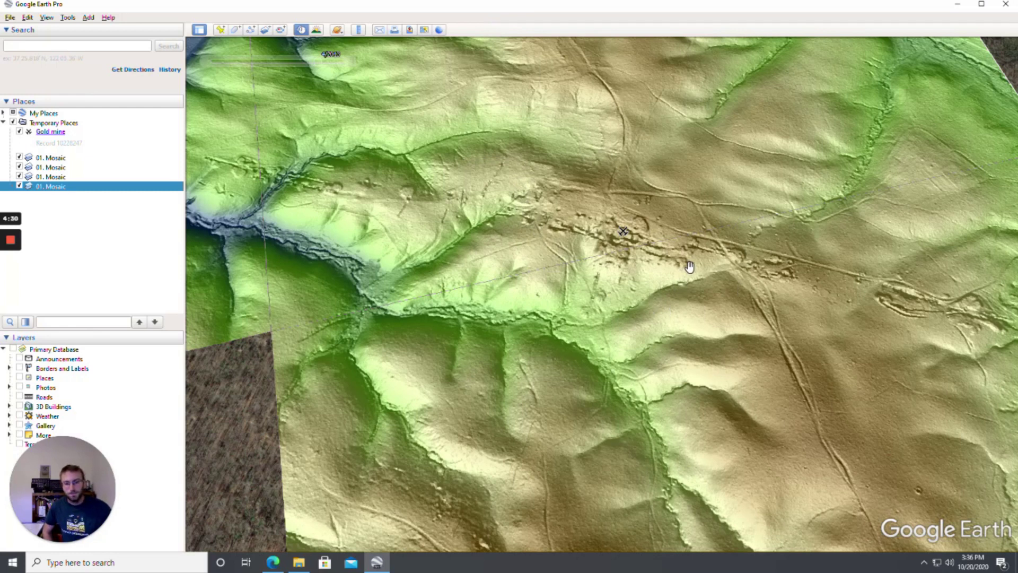
drag(694, 273, 675, 392)
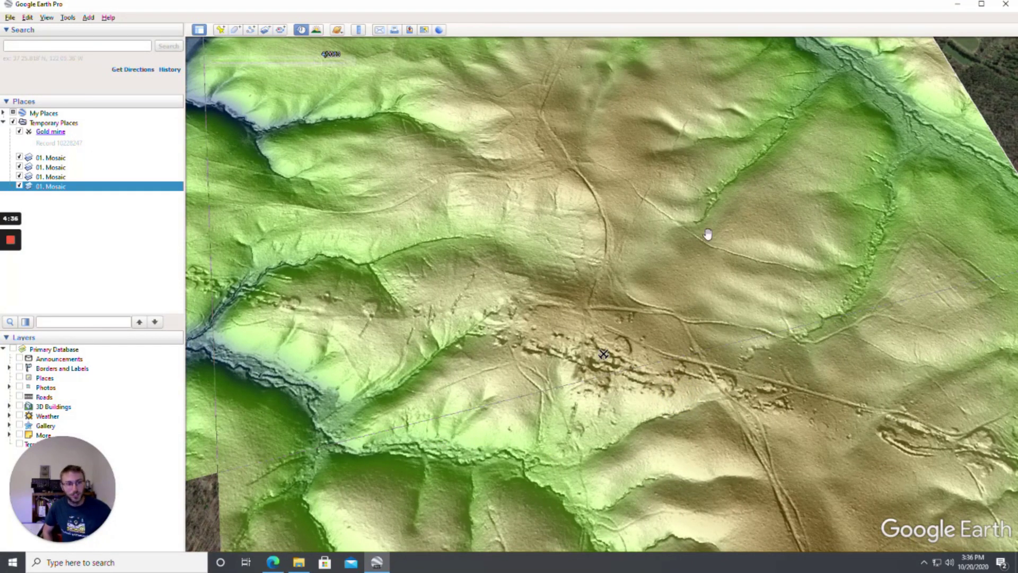
double_click(732, 233)
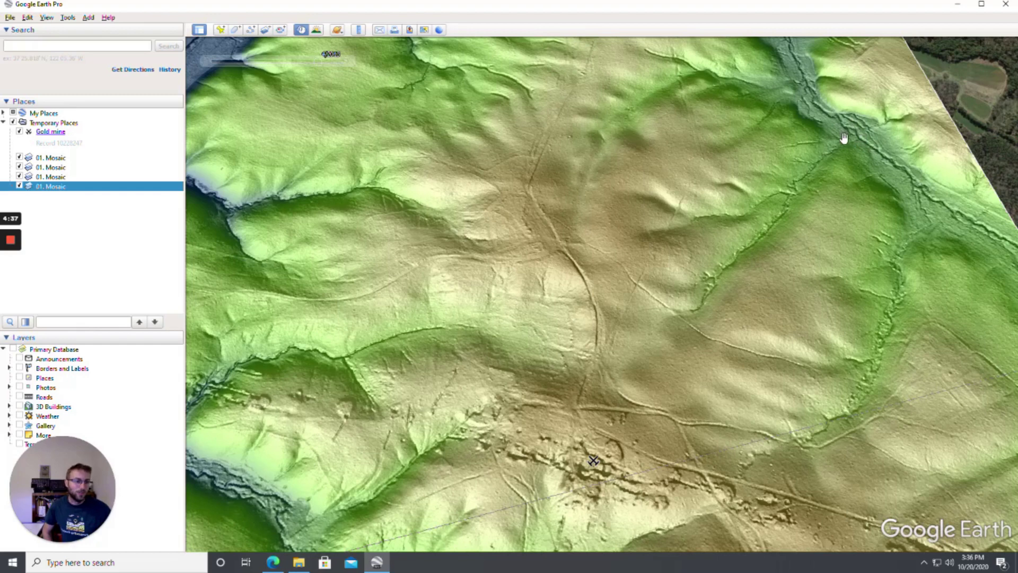
Zoom into the river valley and pan to frame the mine workings' east-west trend and western creek valley.
double_click(806, 261)
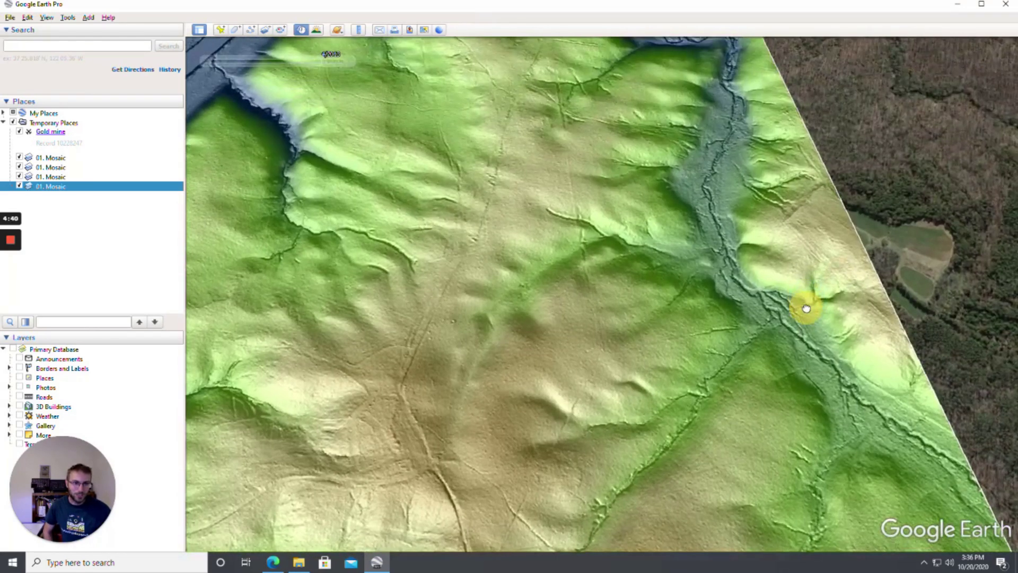
drag(805, 309, 806, 200)
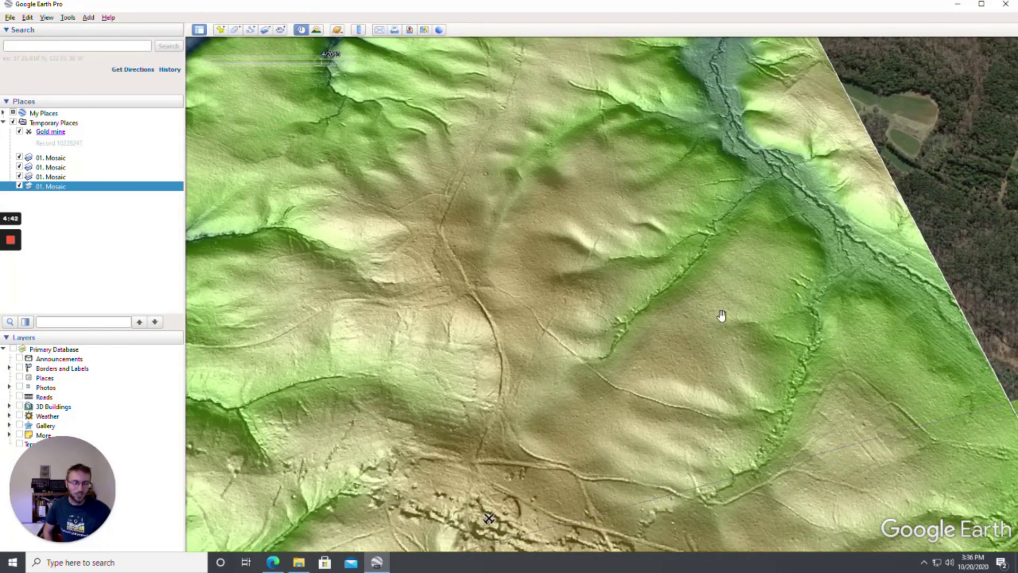
drag(704, 350, 764, 253)
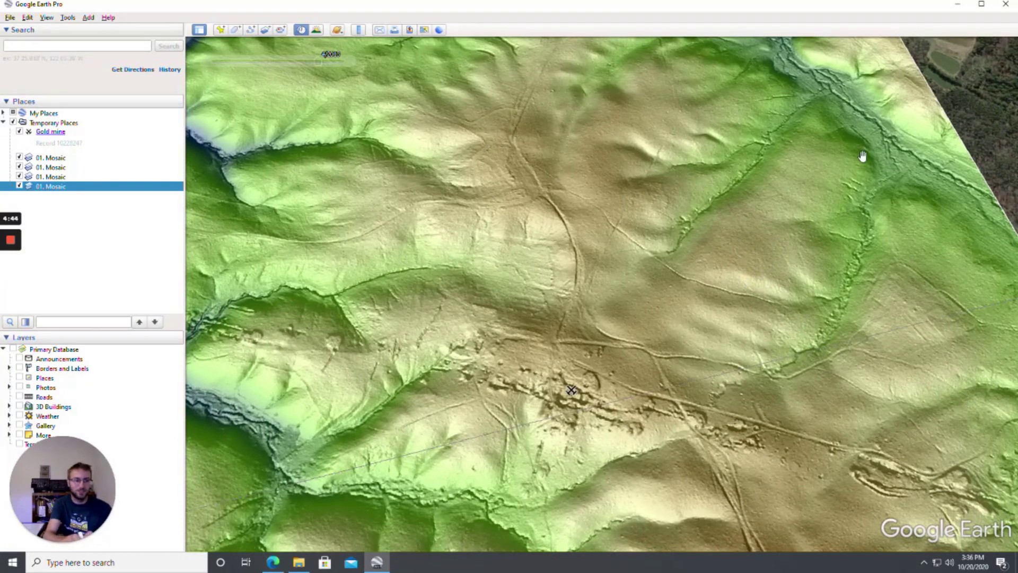
drag(713, 424, 732, 353)
mouse_move(645, 367)
mouse_down()
mouse_move(652, 325)
mouse_move(638, 237)
mouse_up()
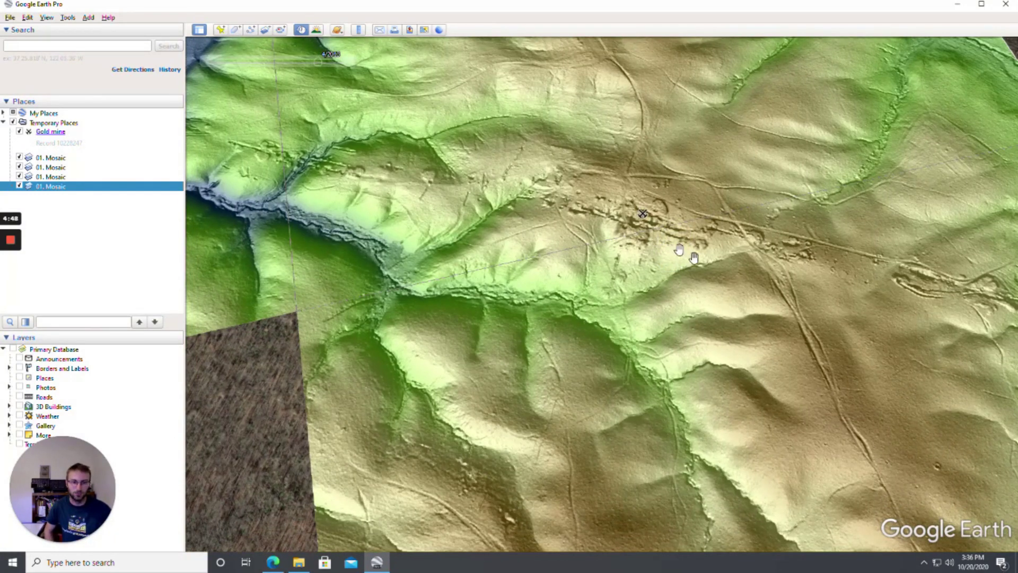
drag(813, 234, 772, 398)
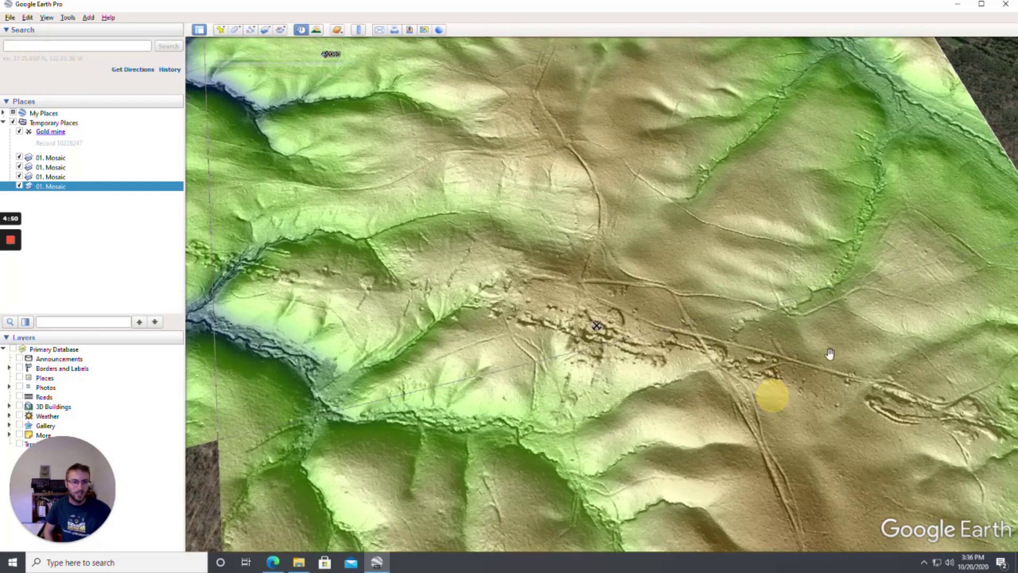
drag(628, 388, 695, 306)
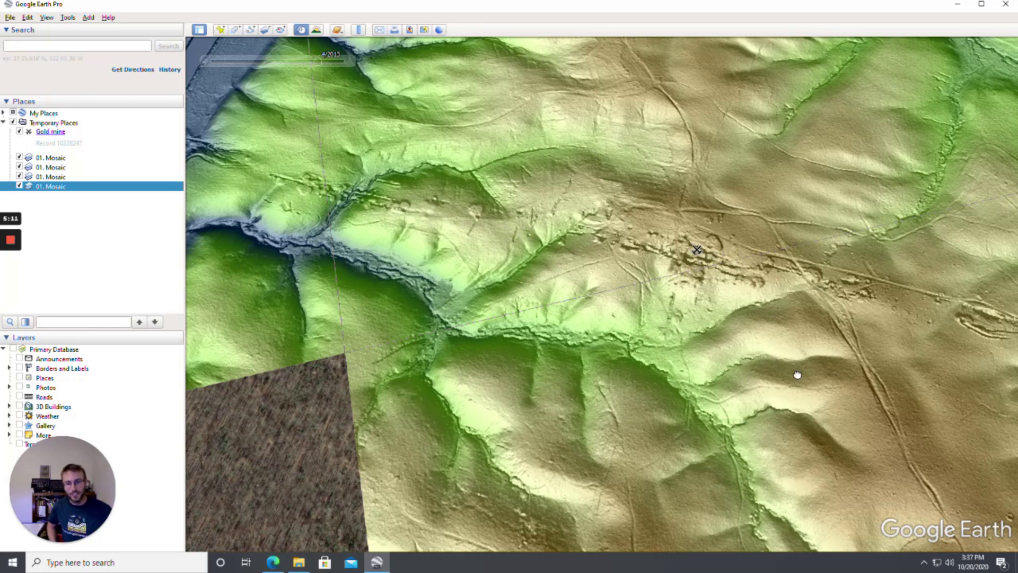
drag(800, 371, 770, 271)
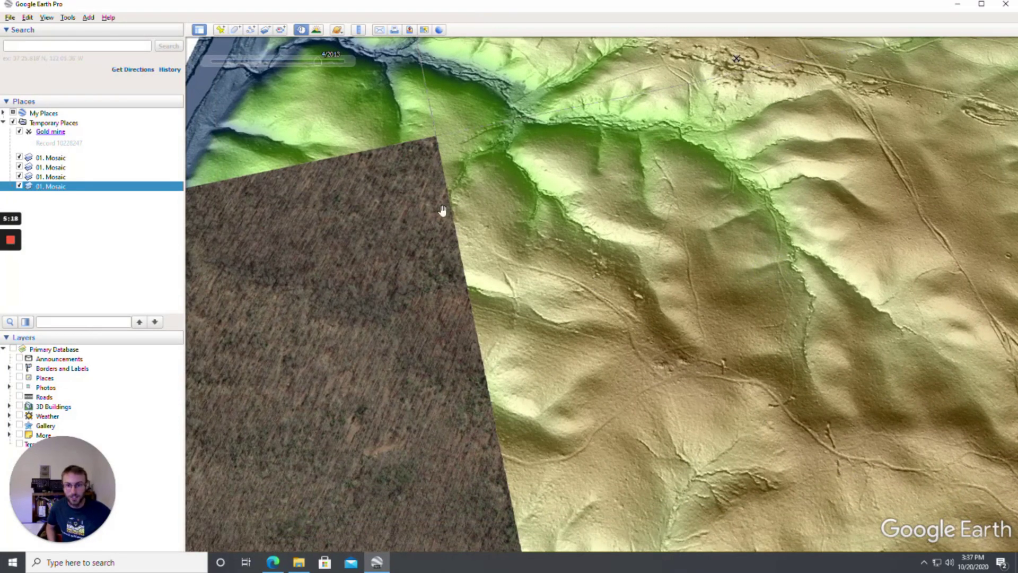
drag(603, 216, 624, 322)
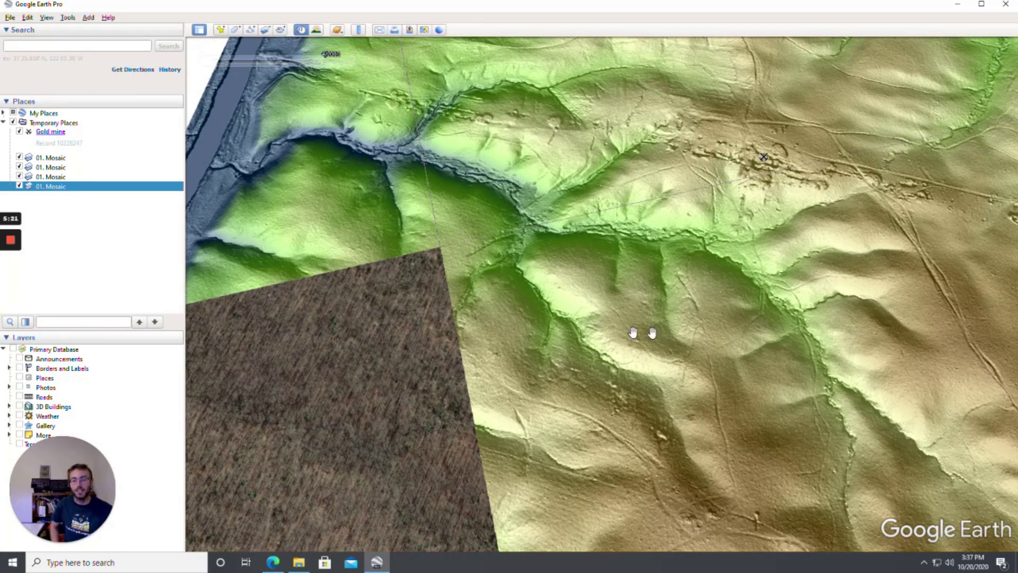
drag(619, 269, 523, 341)
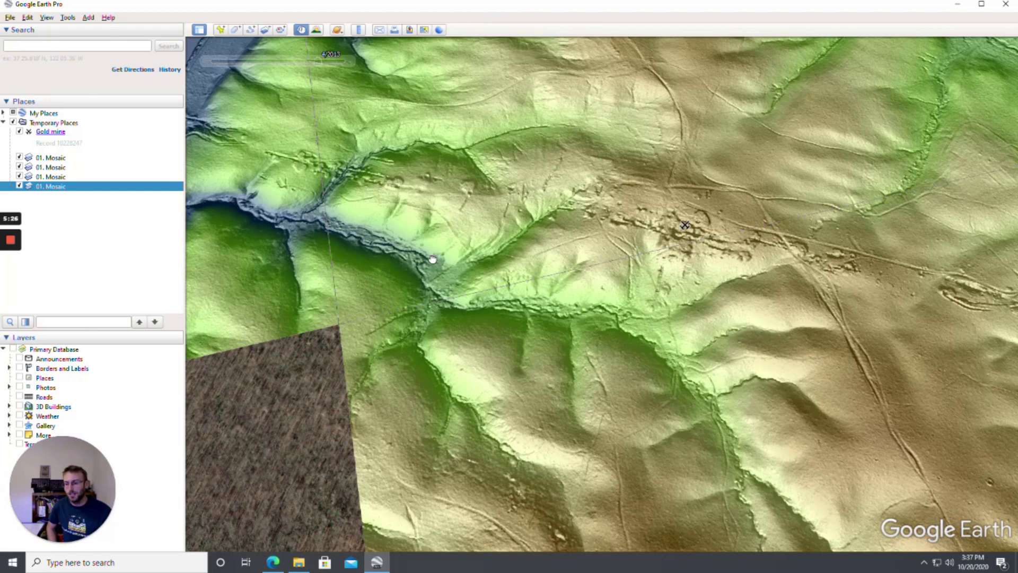
drag(431, 260, 357, 98)
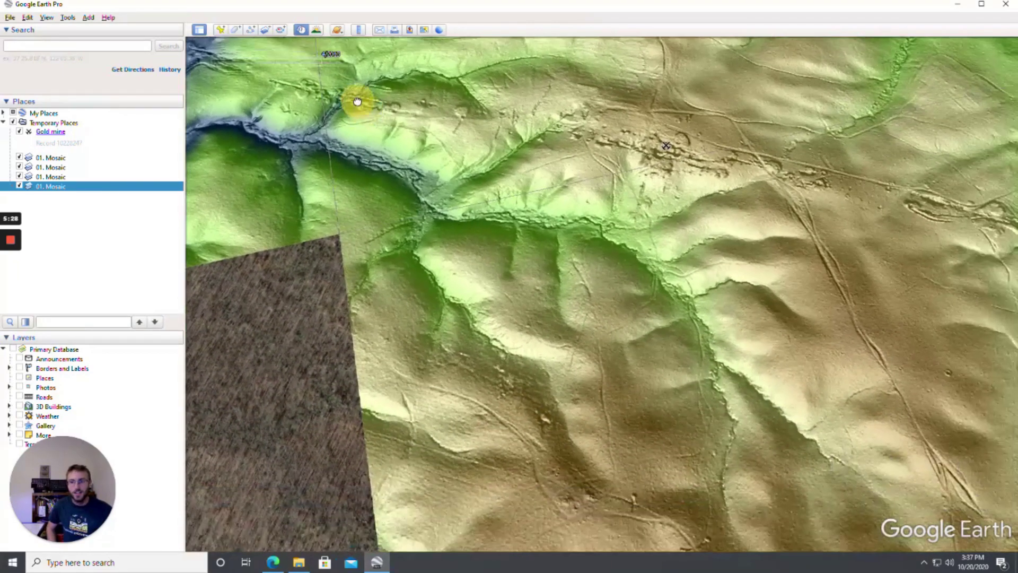
scroll(528, 229, up, 2)
drag(528, 230, 504, 216)
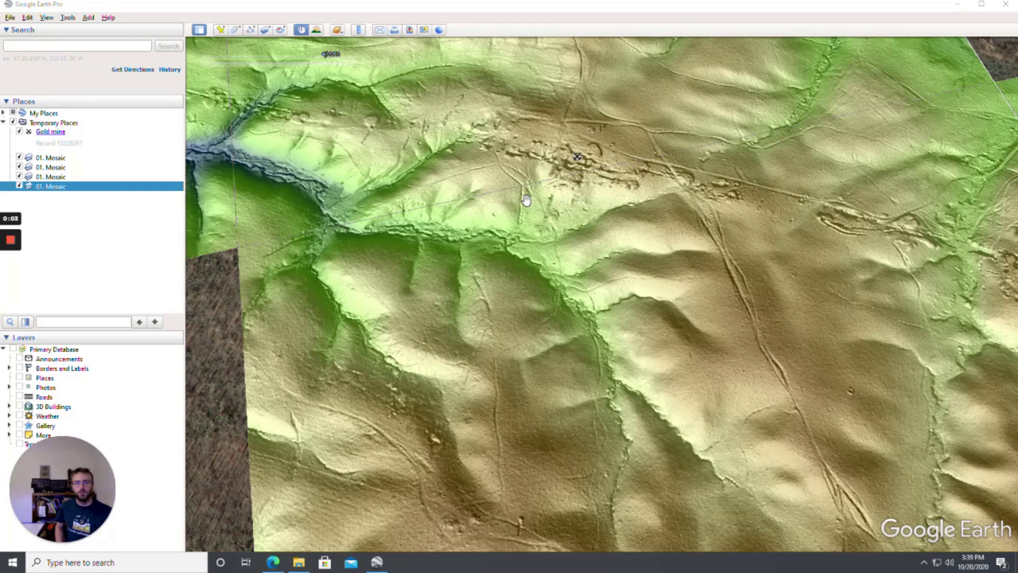
drag(527, 200, 501, 230)
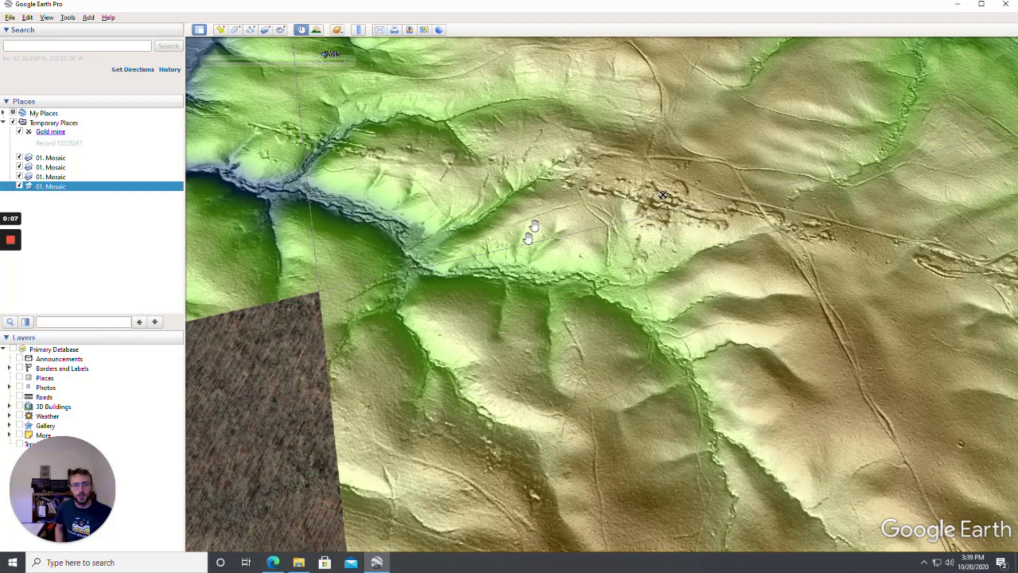
drag(558, 280, 550, 268)
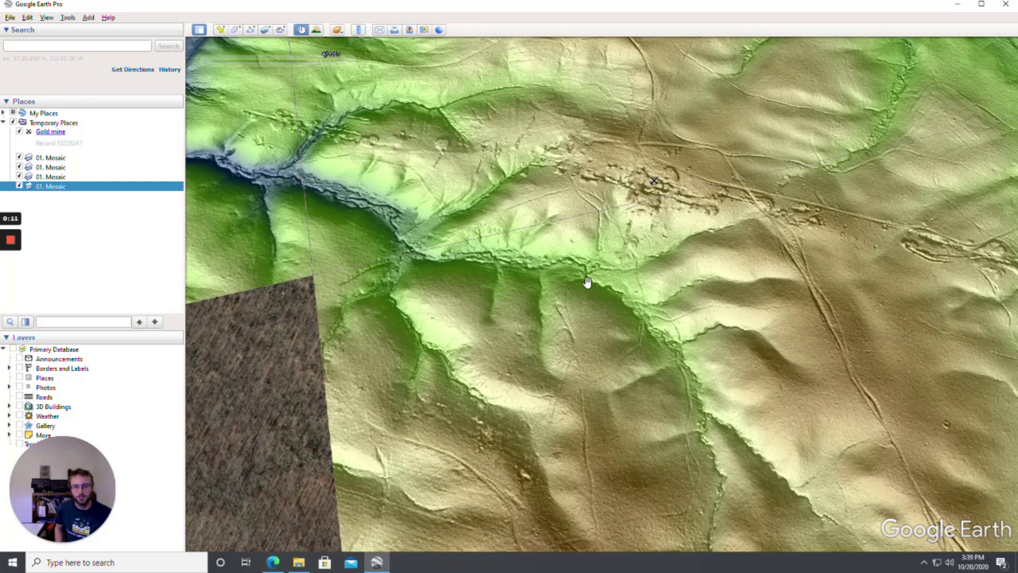
drag(587, 285, 576, 274)
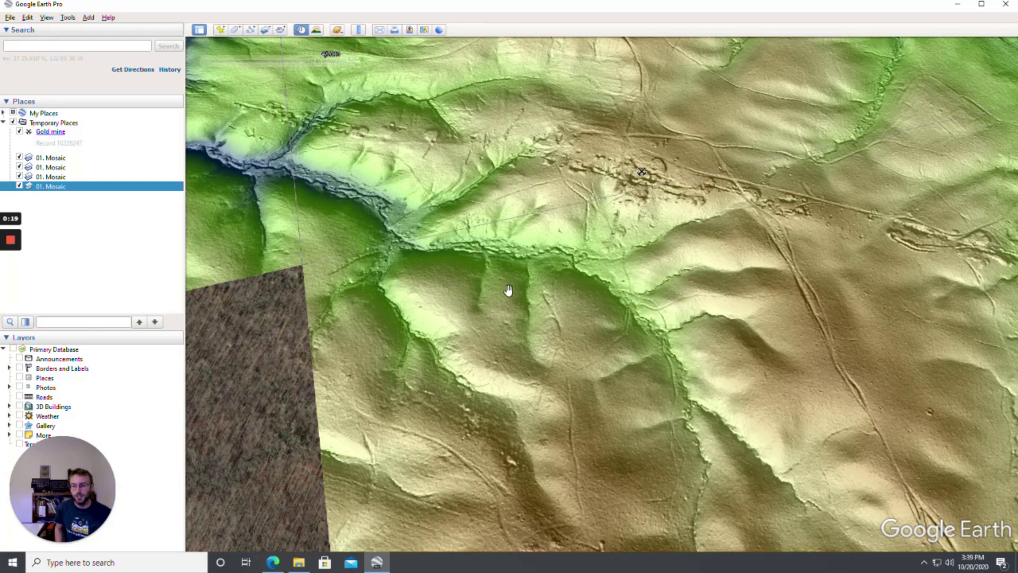
drag(563, 246, 577, 268)
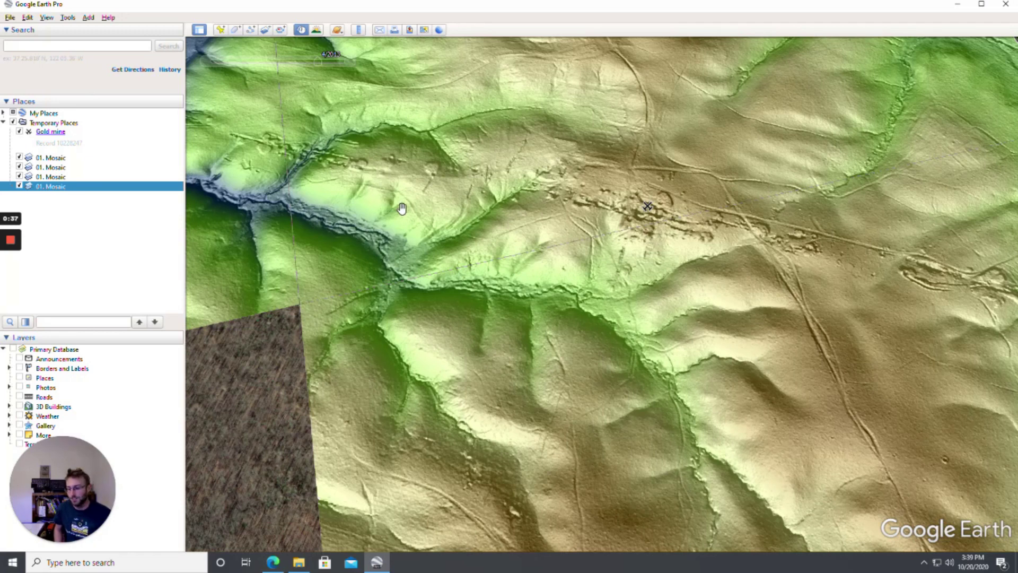
mouse_move(371, 210)
mouse_down()
mouse_move(382, 229)
mouse_move(361, 205)
mouse_up()
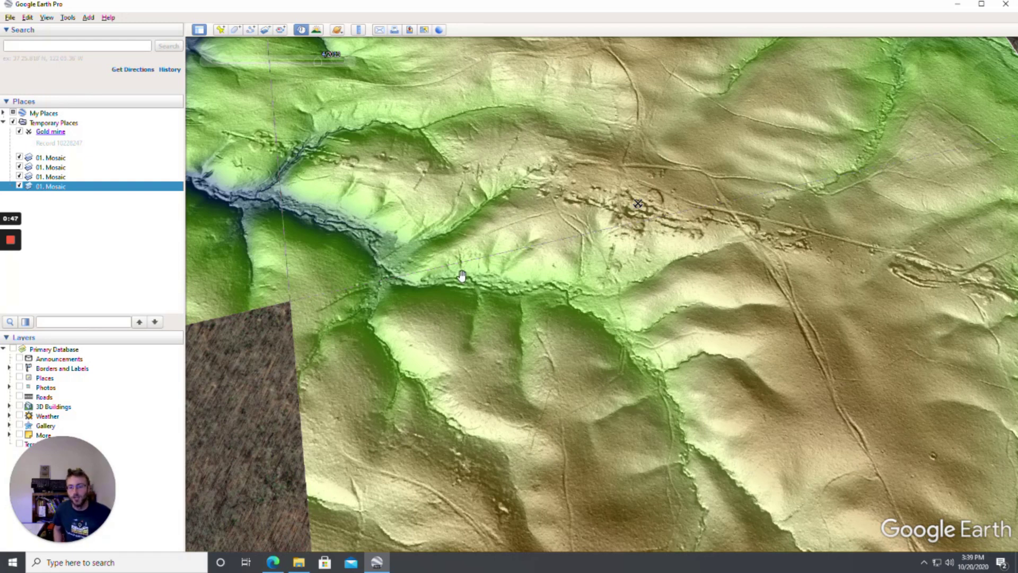
mouse_move(528, 286)
mouse_down()
mouse_move(527, 309)
mouse_move(525, 284)
mouse_up()
mouse_move(629, 304)
mouse_down()
mouse_move(672, 321)
mouse_move(698, 307)
mouse_up()
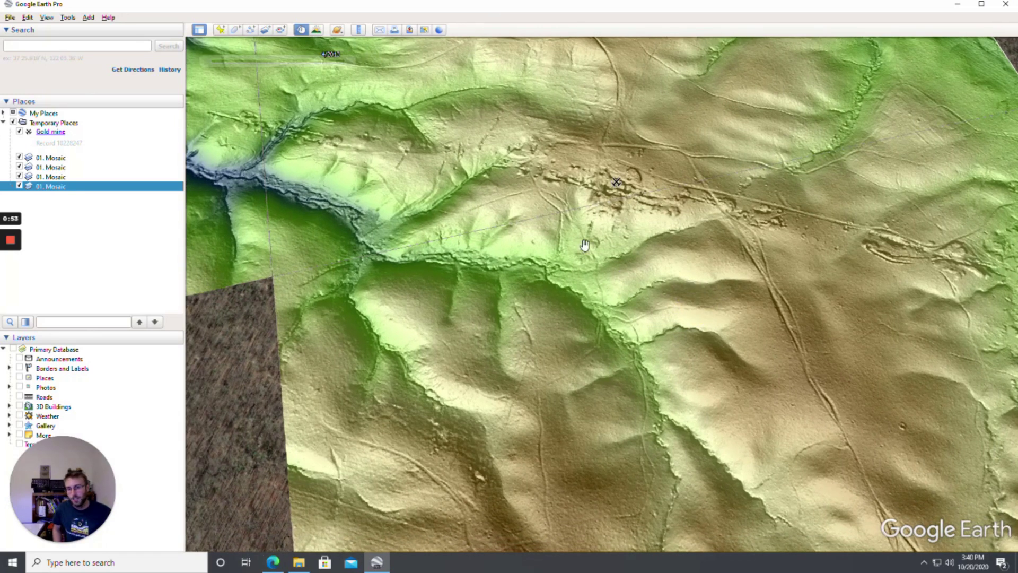
mouse_move(587, 243)
mouse_down()
mouse_move(597, 273)
mouse_move(598, 256)
mouse_up()
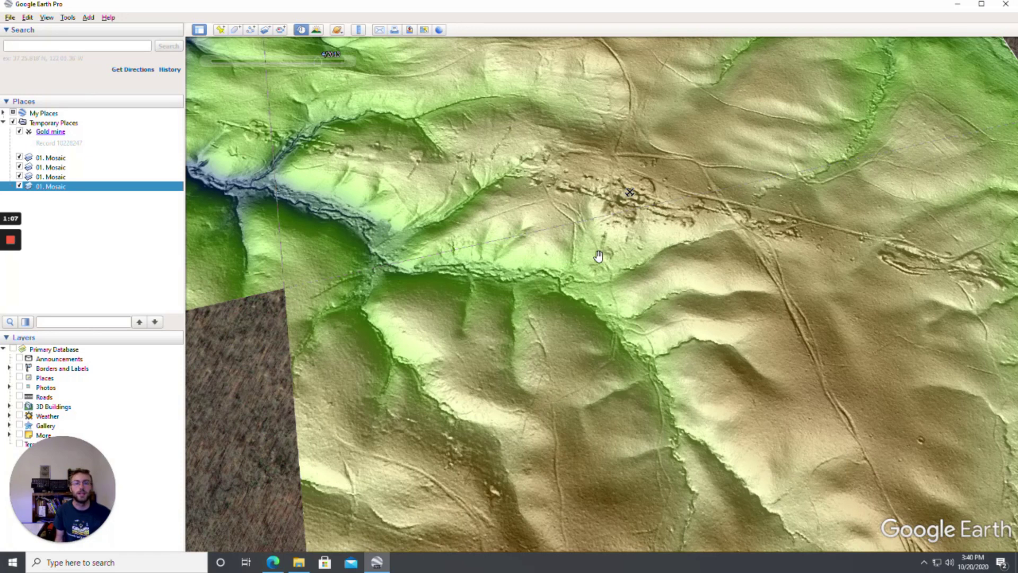
drag(521, 362, 504, 420)
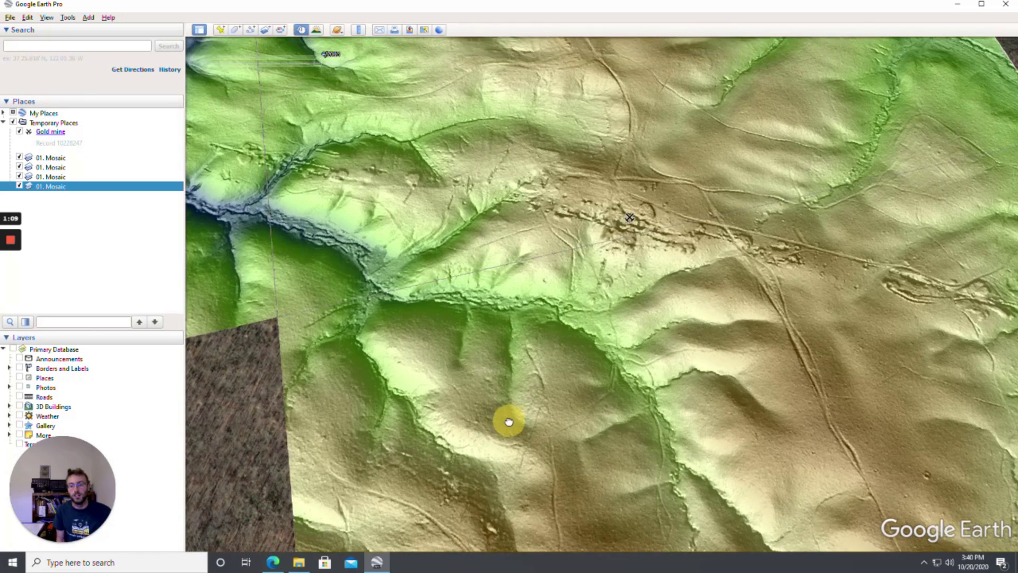
drag(619, 381, 604, 348)
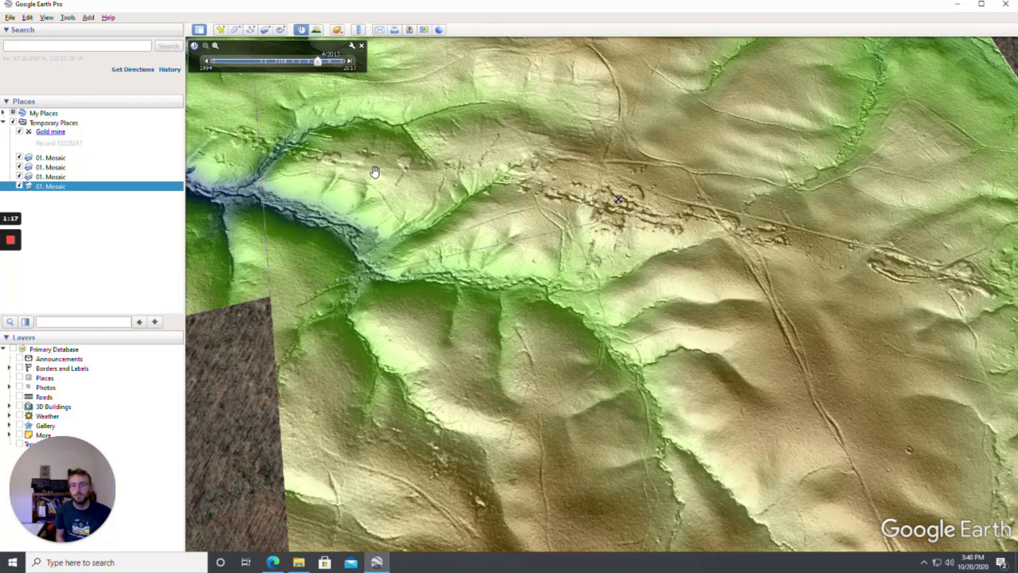
drag(395, 197, 400, 212)
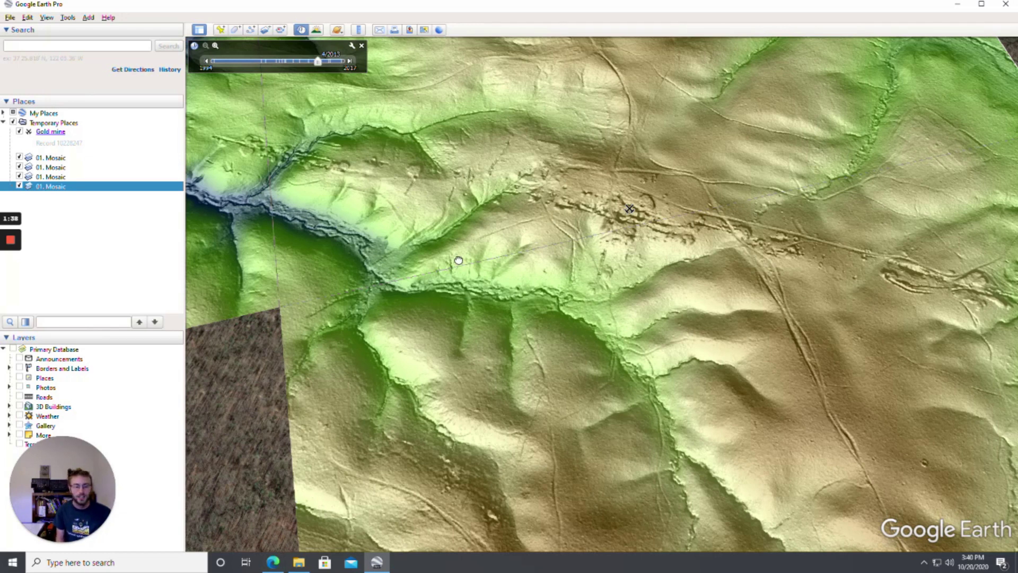
scroll(461, 233, down, 1)
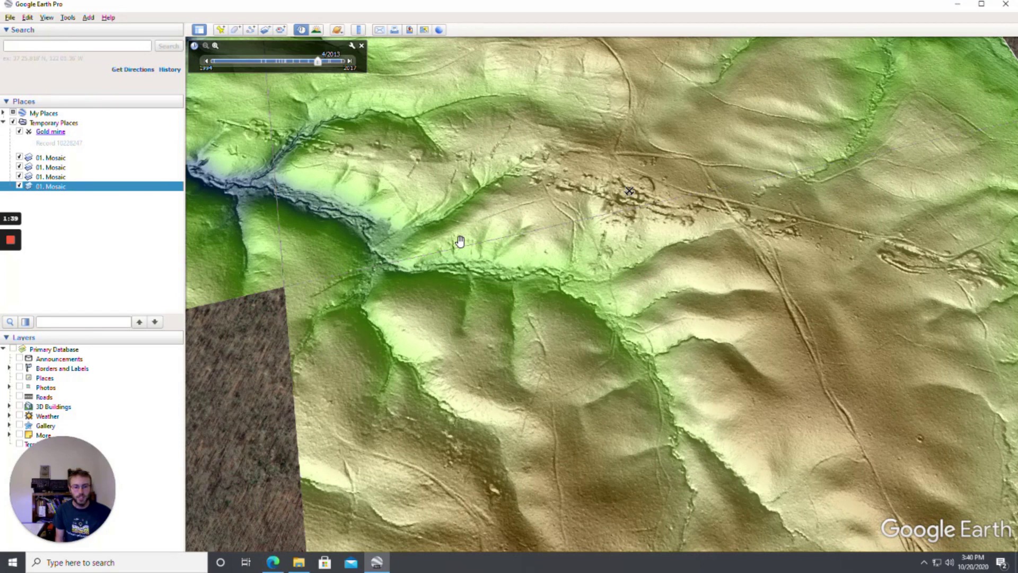